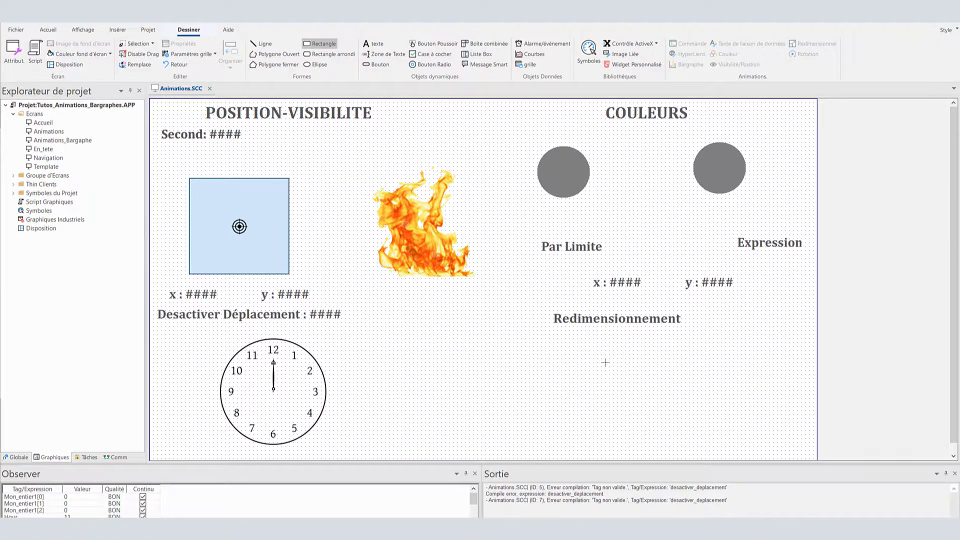
# Draw a rectangle below the Redimensionnement title, size it to 200 by 180, and position it at X 1060, Y 590.
pyautogui.moveTo(577, 342); pyautogui.dragTo(657, 405)
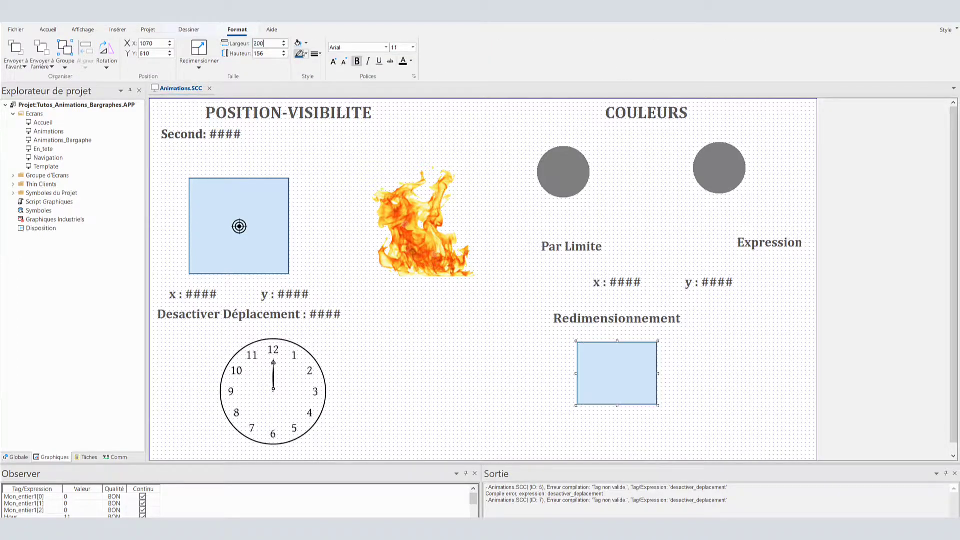
pyautogui.click(281, 53)
pyautogui.write('180')
pyautogui.press('Return')
pyautogui.moveTo(637, 385); pyautogui.dragTo(632, 375)
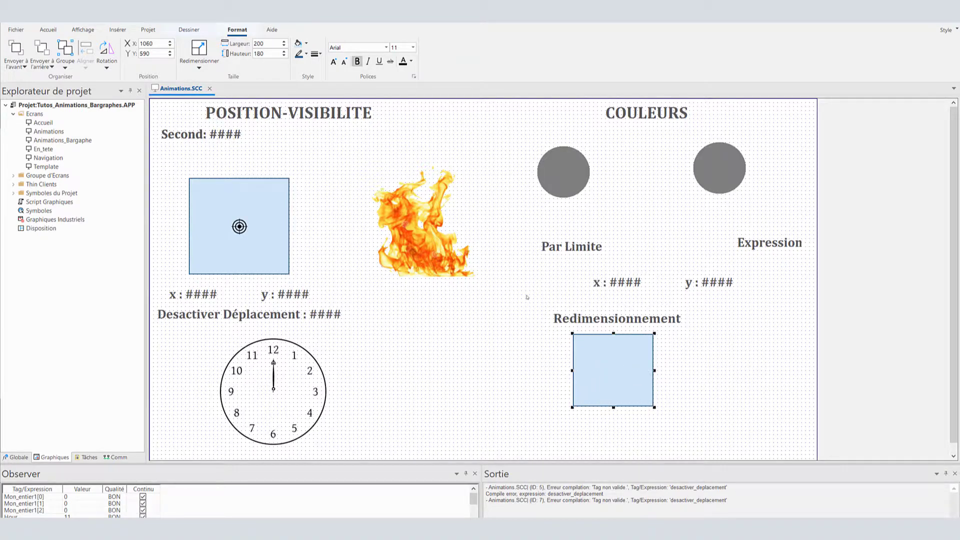
# Give the new rectangle a black border and a dark green fill.
pyautogui.doubleClick(644, 393)
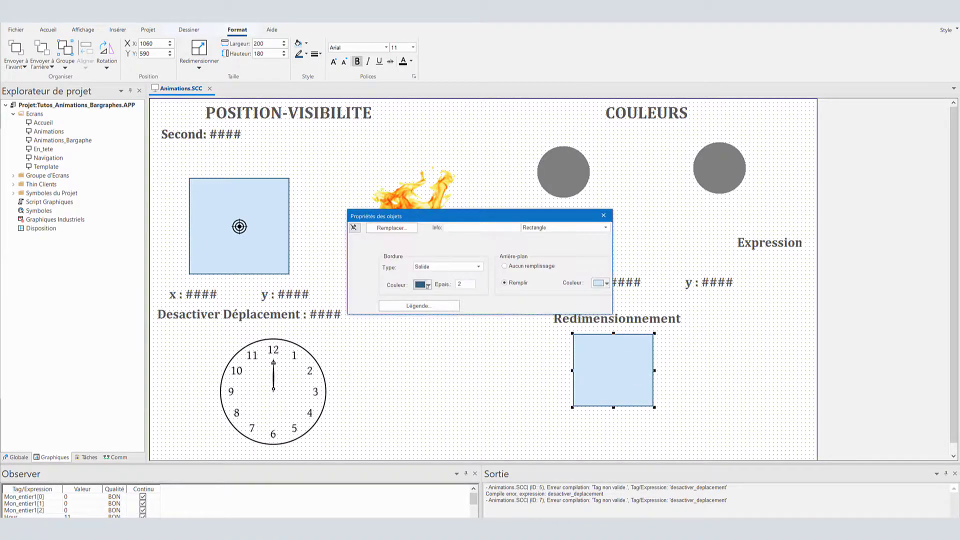
pyautogui.click(428, 286)
pyautogui.click(426, 304)
pyautogui.click(606, 282)
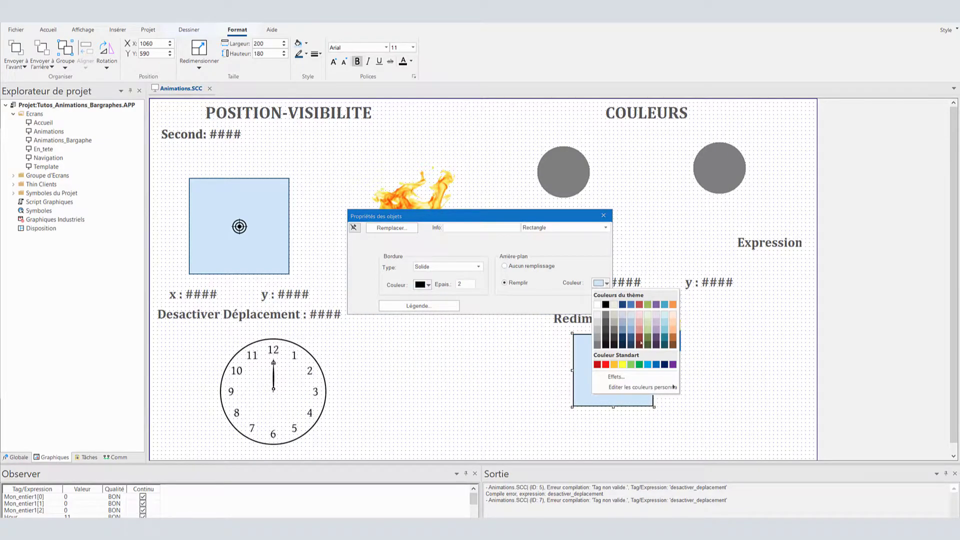
pyautogui.click(648, 344)
pyautogui.click(603, 216)
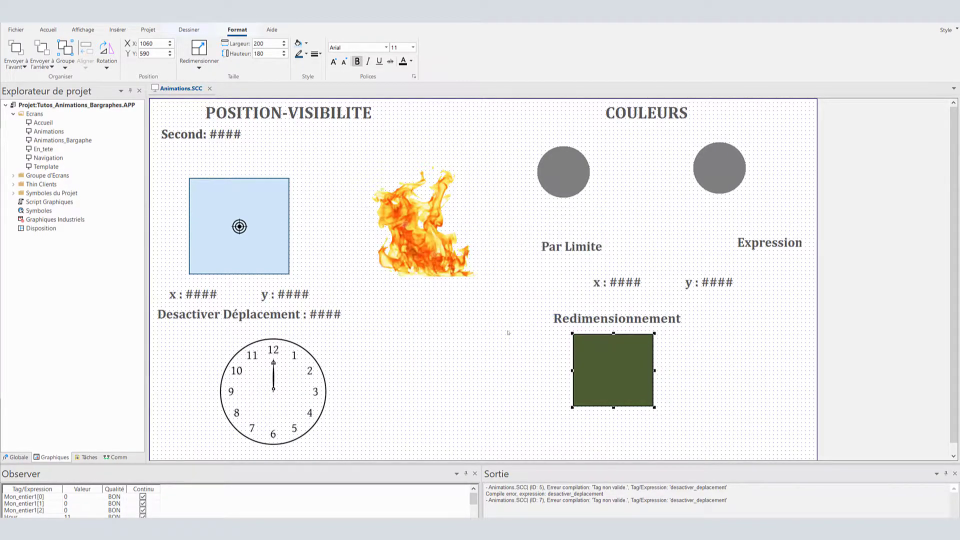
# Apply a Redimensionner animation to the green rectangle and open its properties.
pyautogui.click(676, 360)
pyautogui.click(620, 376)
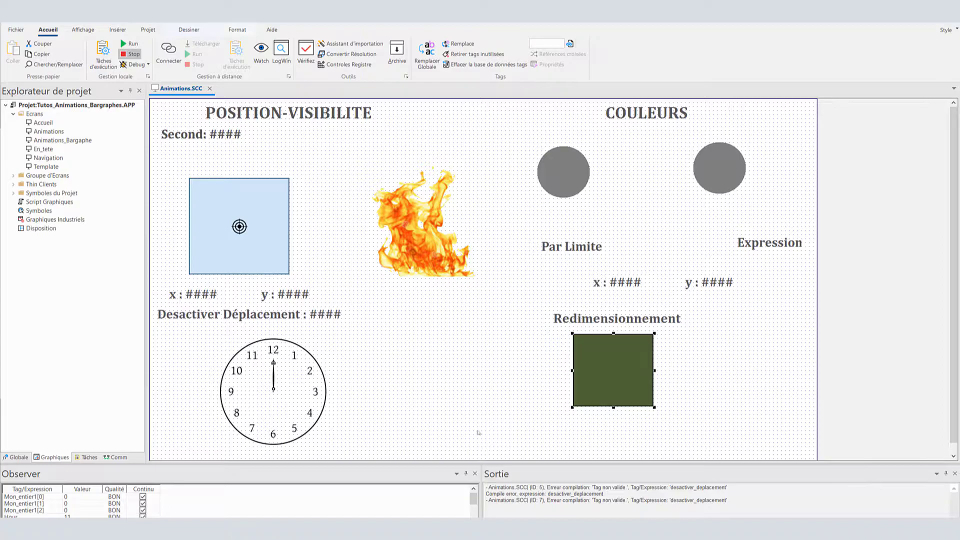
pyautogui.click(189, 29)
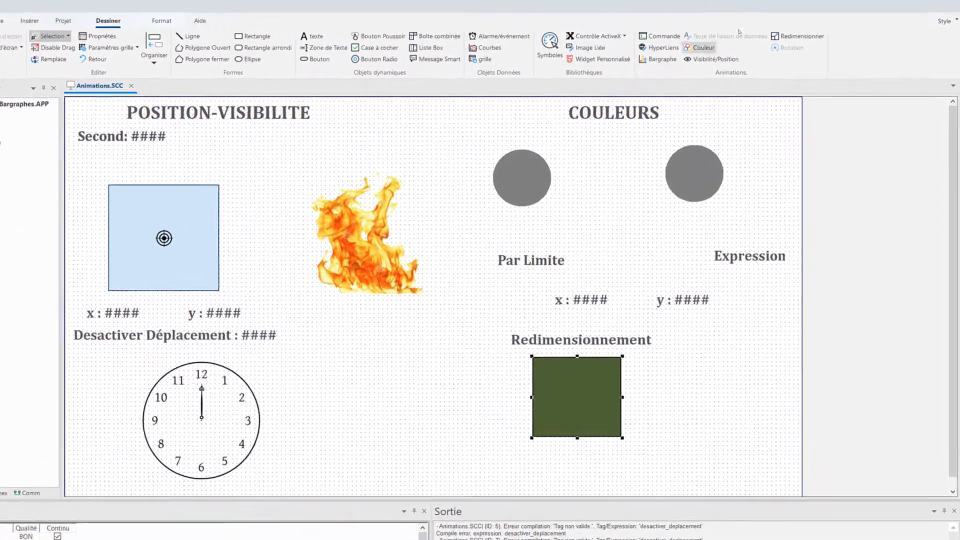
pyautogui.click(770, 25)
pyautogui.doubleClick(556, 424)
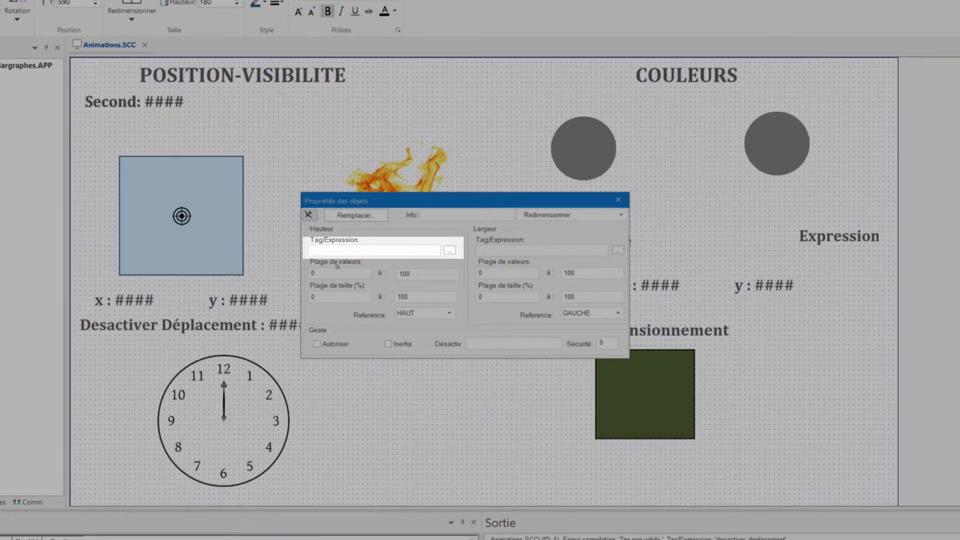
# Link the rectangle's height to the Second tag with a value range of 0 to 59.
pyautogui.click(350, 248)
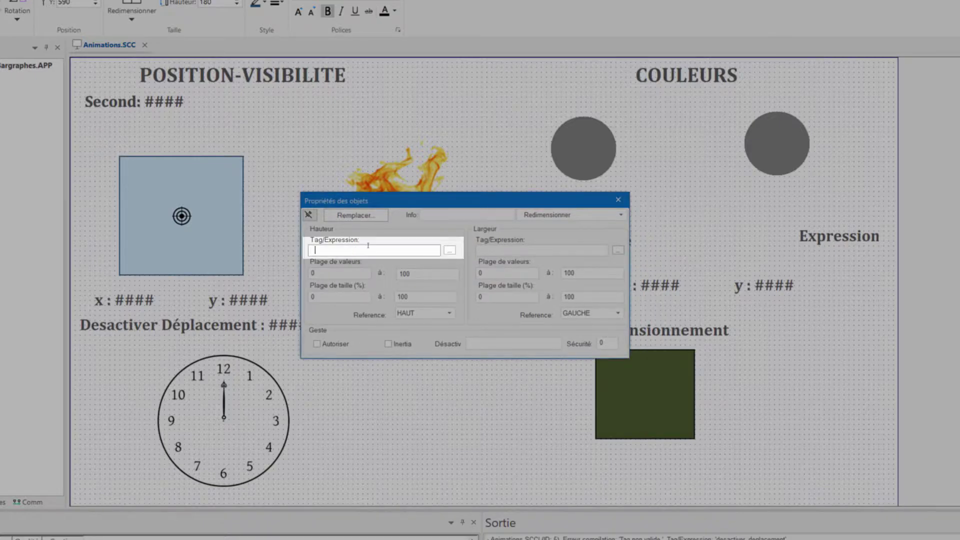
pyautogui.write('Second')
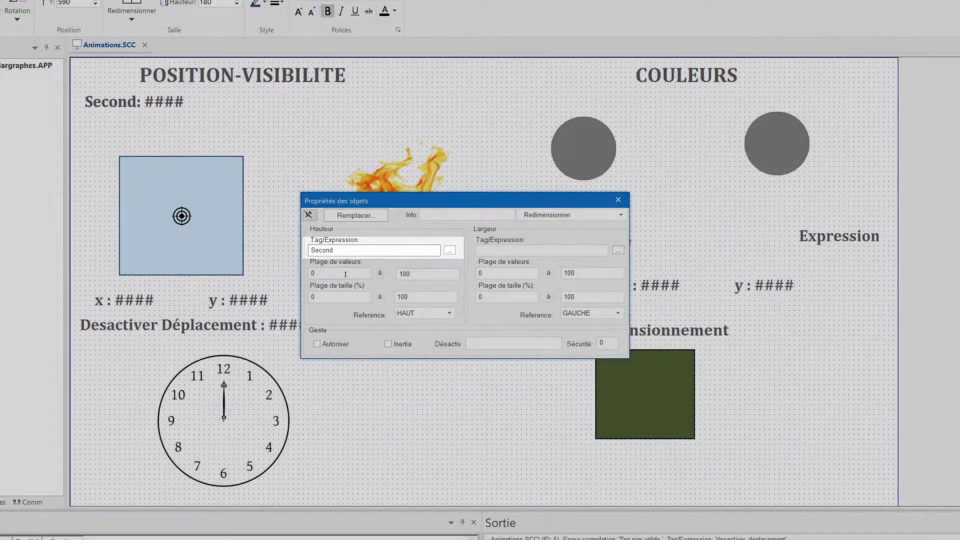
pyautogui.click(347, 274)
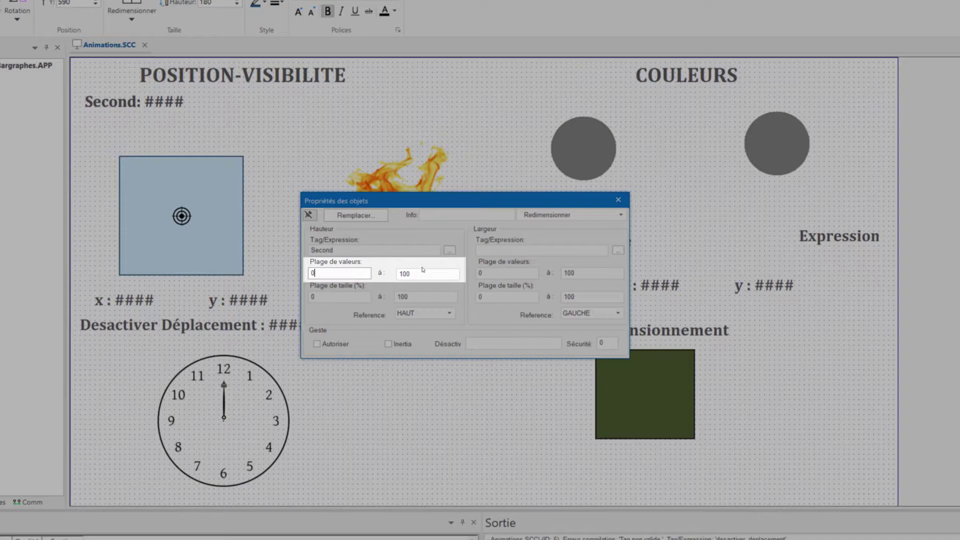
pyautogui.press('Tab')
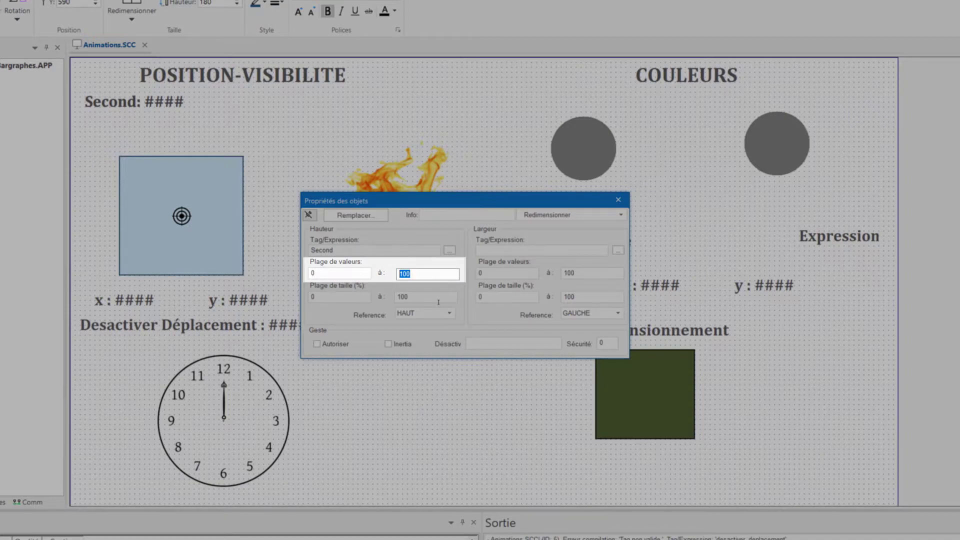
pyautogui.write('59')
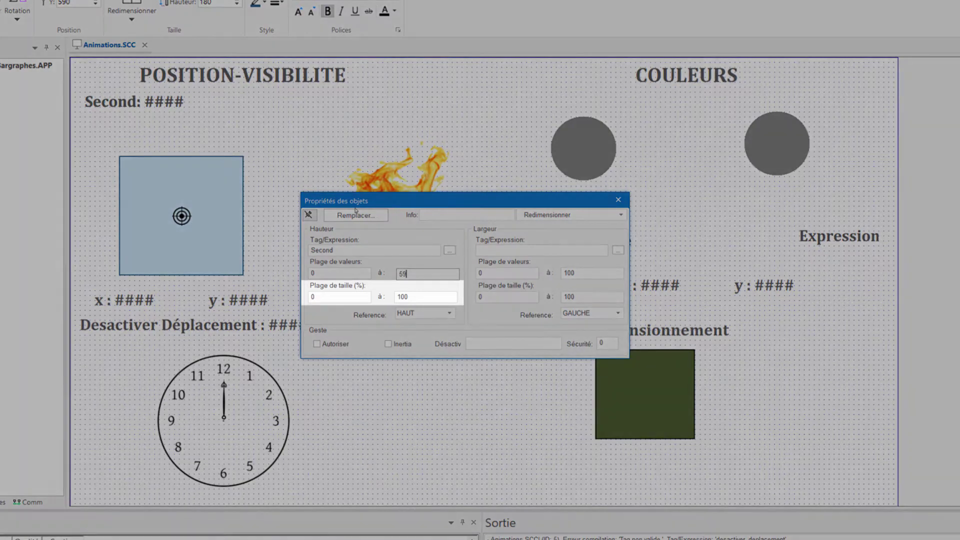
# Set the height's size range to 50 to 200 %, keep HAUT as its reference, and move the dialog clear of the rectangle.
pyautogui.click(338, 299)
pyautogui.moveTo(338, 298); pyautogui.dragTo(306, 298)
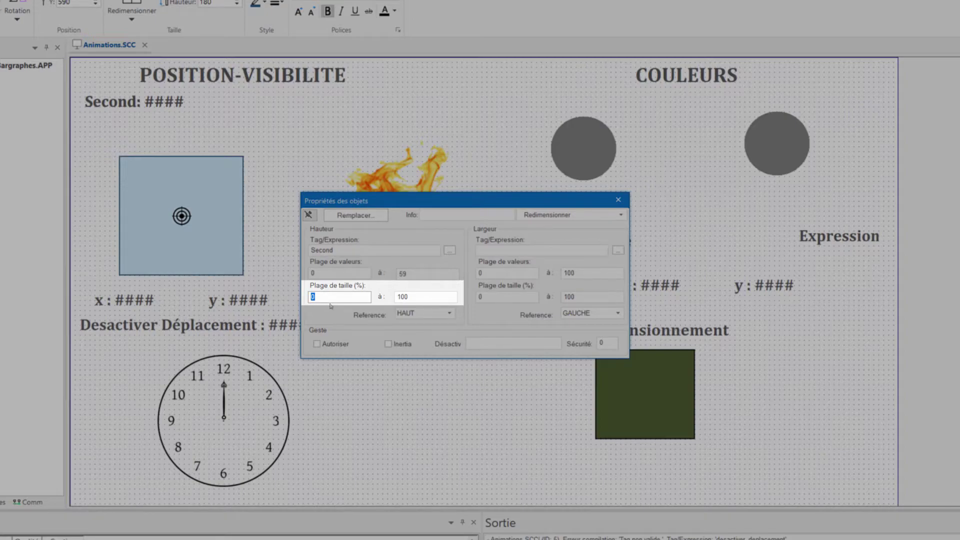
pyautogui.write('50')
pyautogui.moveTo(421, 298); pyautogui.dragTo(394, 297)
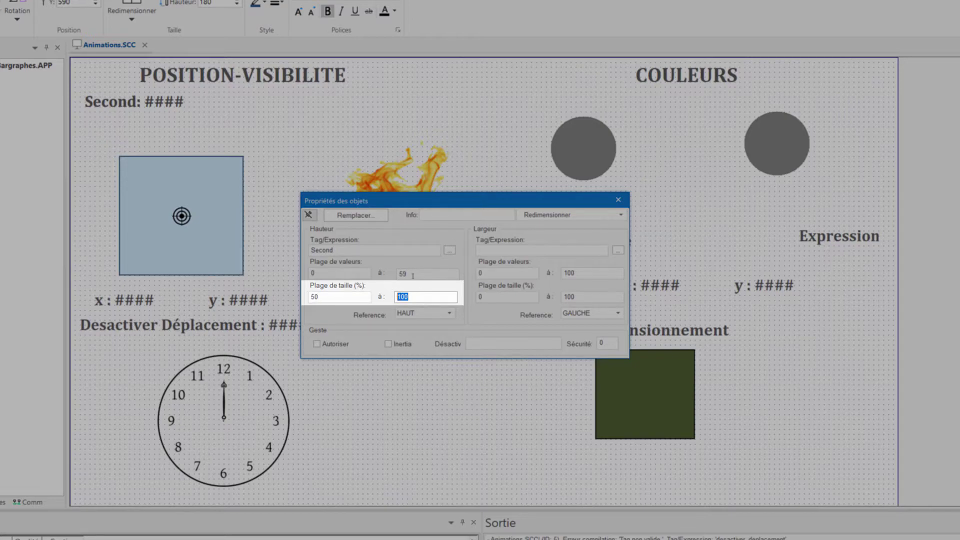
pyautogui.write('200')
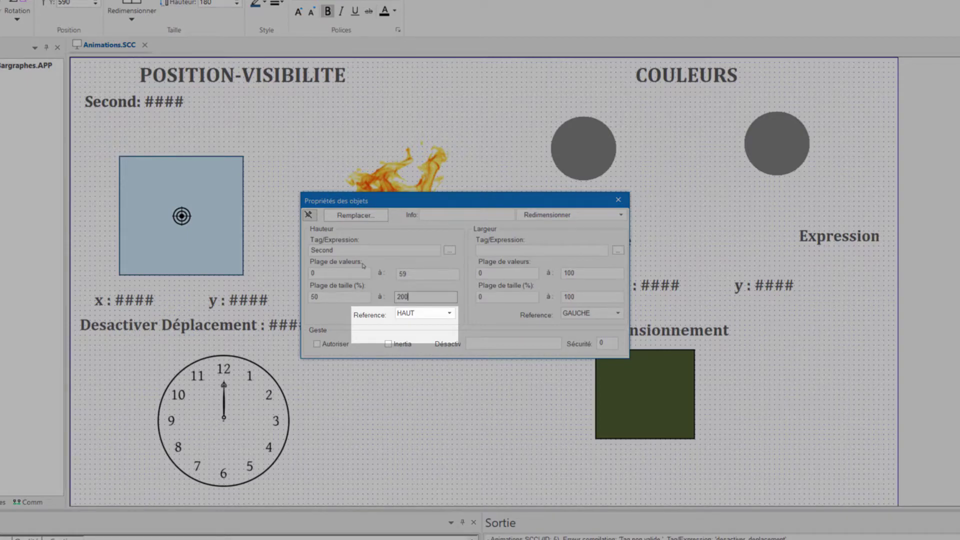
pyautogui.click(424, 313)
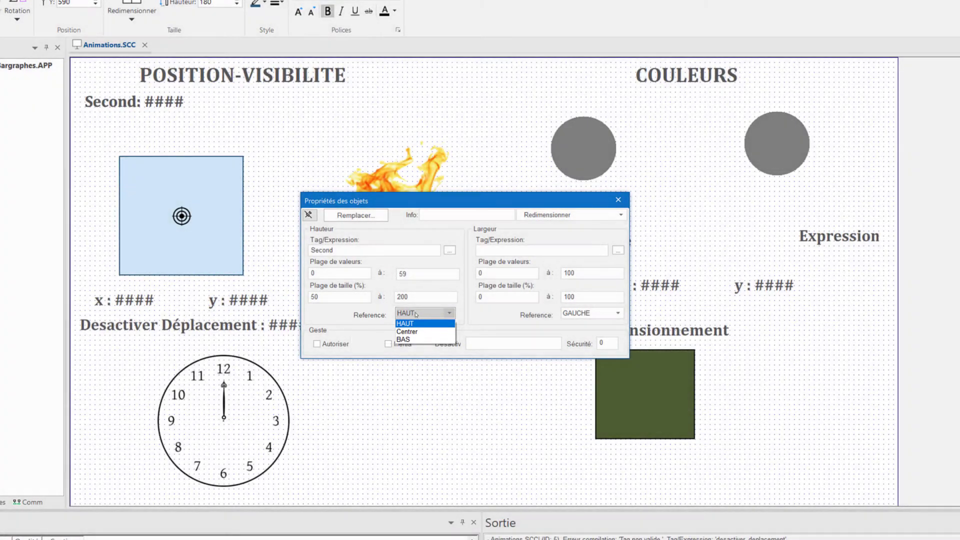
pyautogui.click(414, 313)
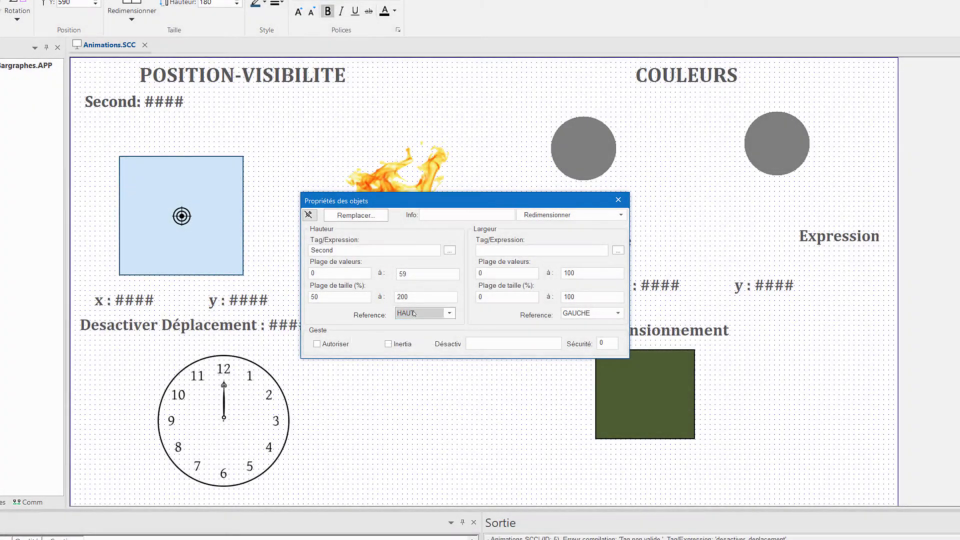
pyautogui.moveTo(495, 201); pyautogui.dragTo(456, 130)
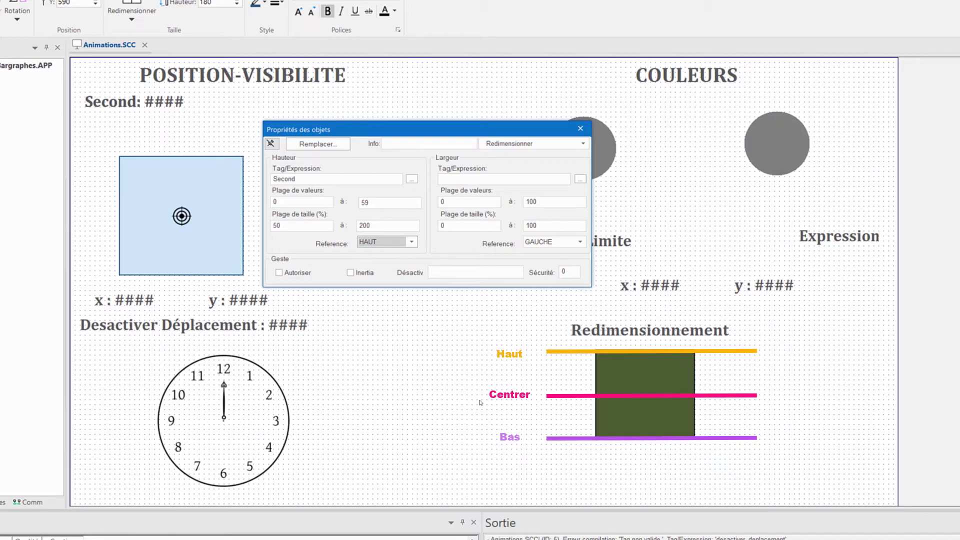
# Link the rectangle's width to the Second tag with a value range of 0 to 59.
pyautogui.click(461, 179)
pyautogui.write('Second')
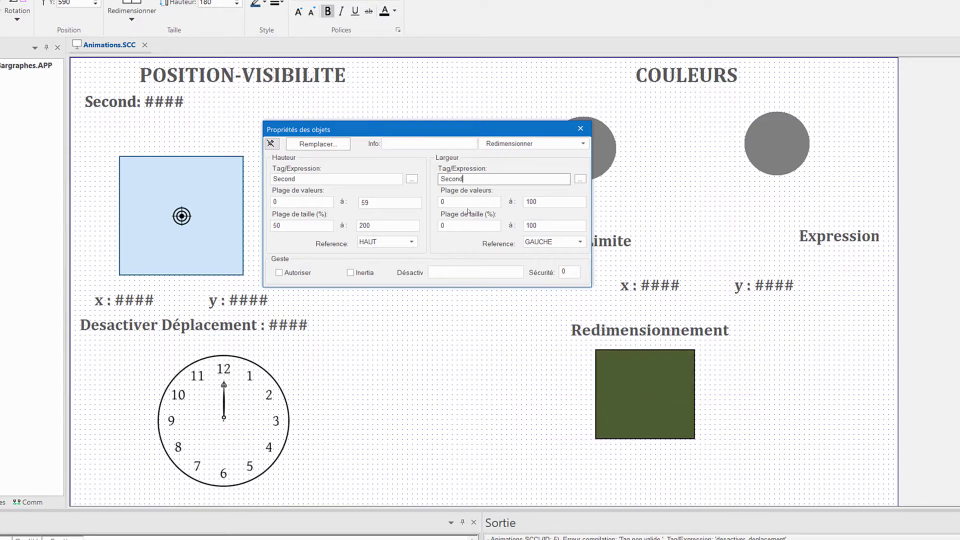
pyautogui.click(466, 204)
pyautogui.moveTo(462, 225); pyautogui.dragTo(415, 229)
pyautogui.moveTo(537, 203); pyautogui.dragTo(506, 202)
pyautogui.write('5')
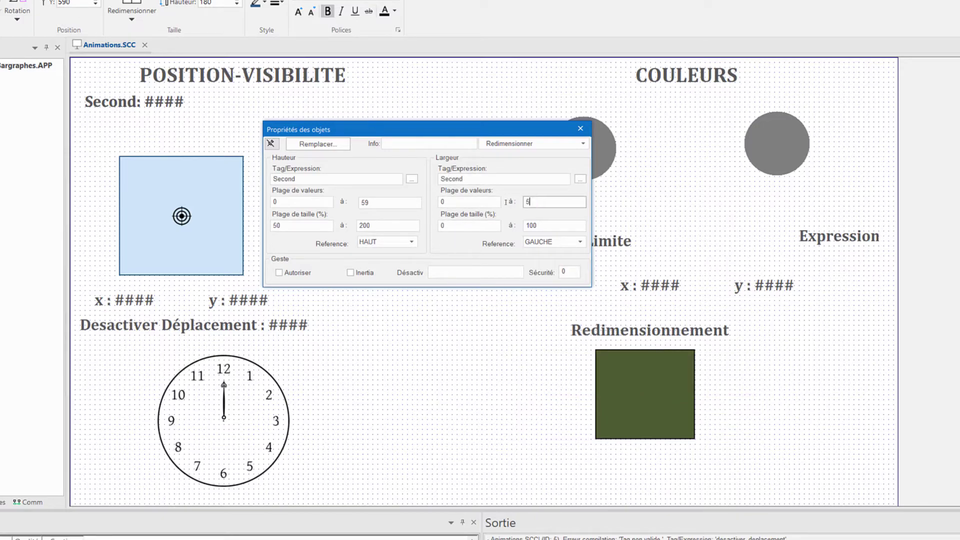
pyautogui.write('9')
# Set the width's size range to 50 to 200 % and its reference to Centrer.
pyautogui.press('Tab')
pyautogui.write('50')
pyautogui.press('Tab')
pyautogui.write('20')
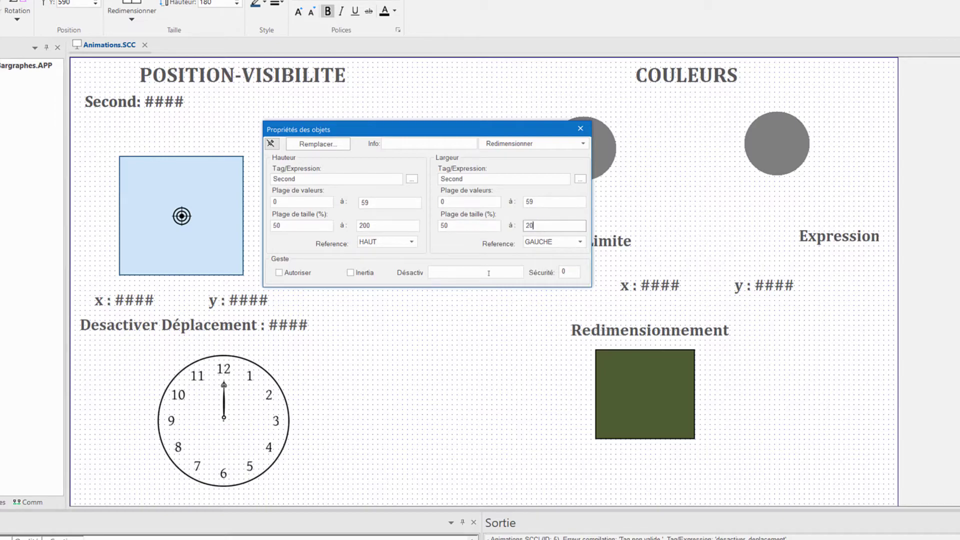
pyautogui.write('0')
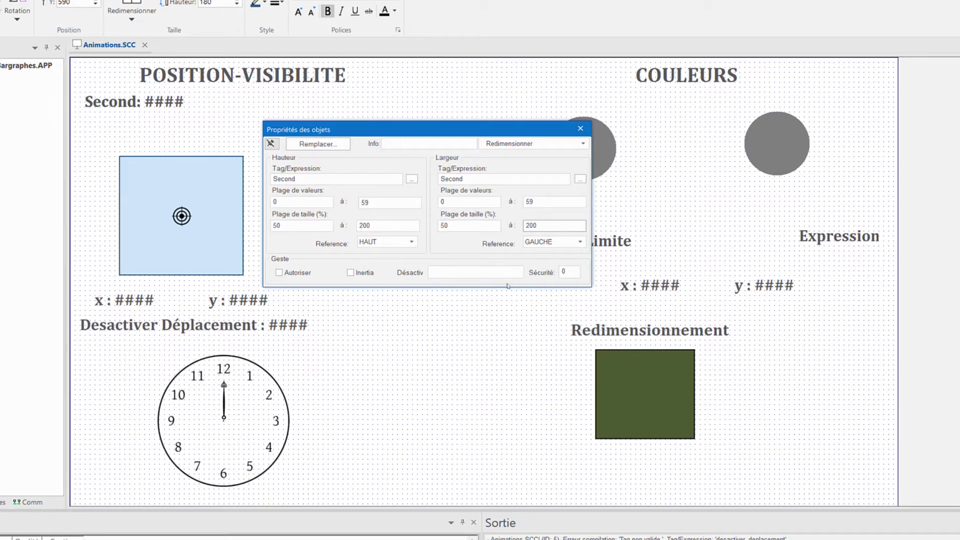
pyautogui.click(545, 242)
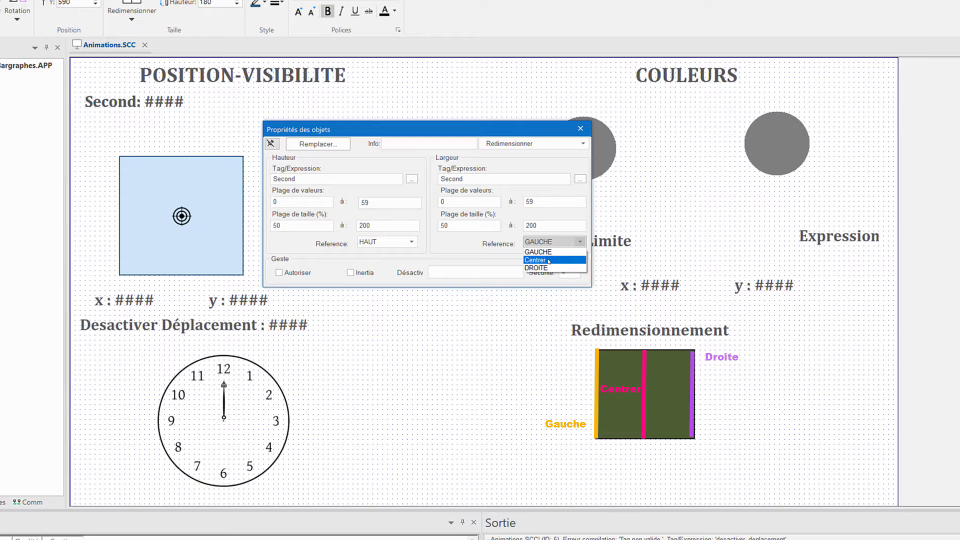
pyautogui.click(549, 260)
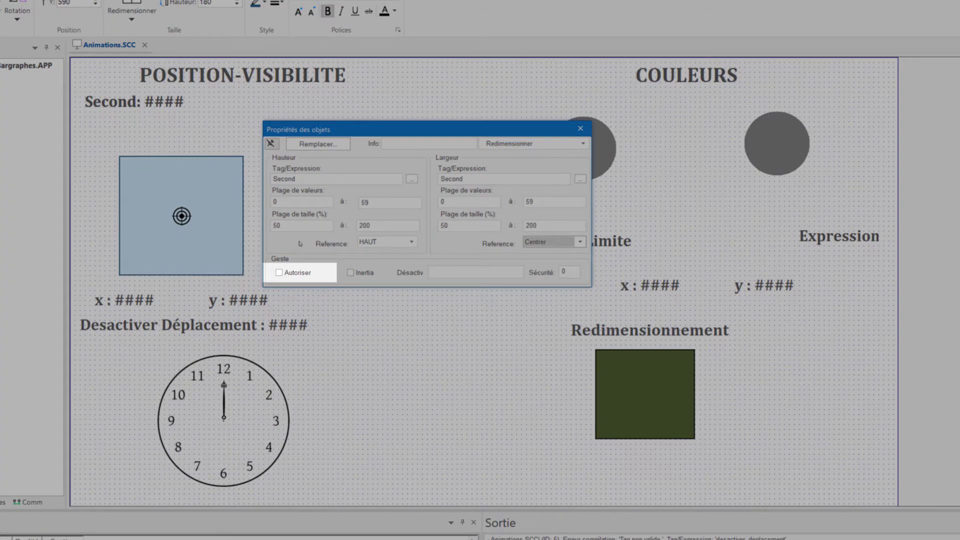
pyautogui.click(280, 273)
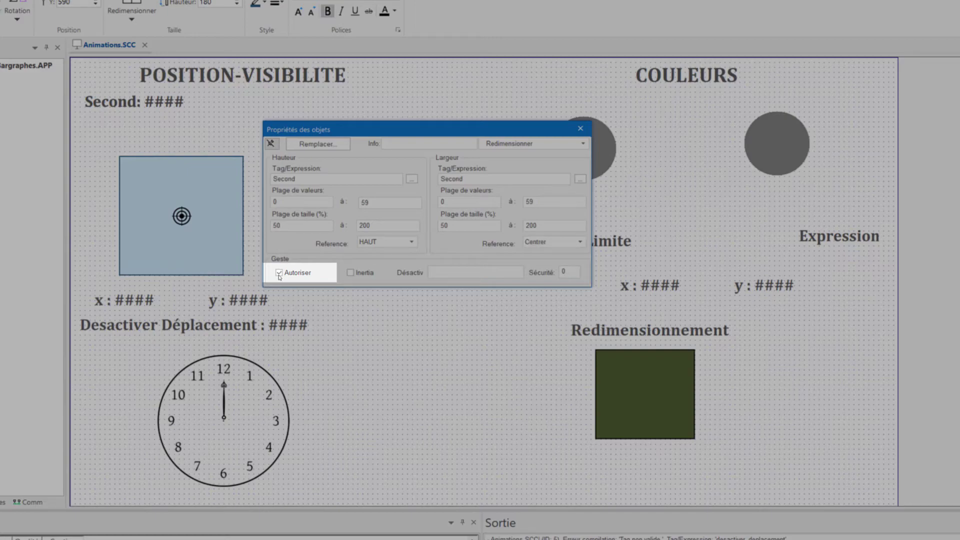
pyautogui.click(481, 275)
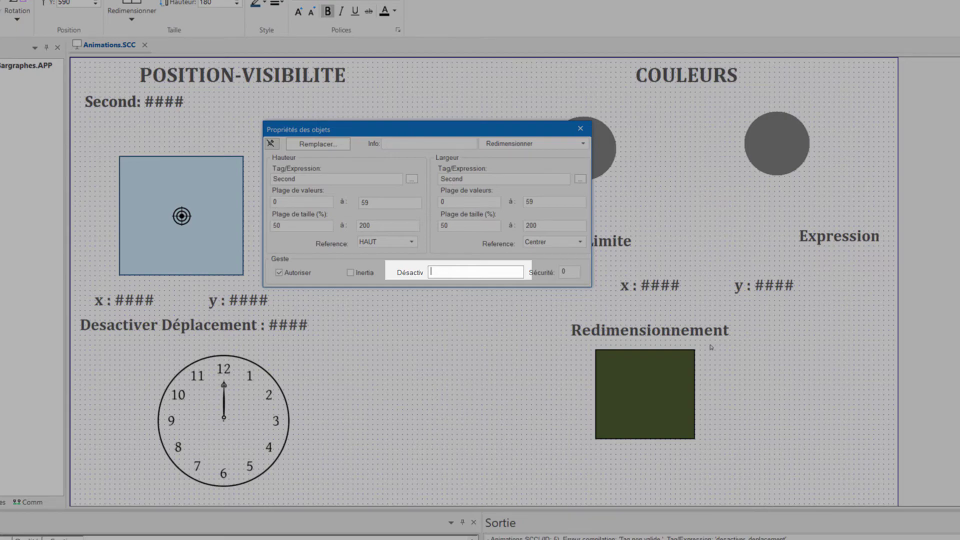
pyautogui.write('0')
pyautogui.press('BackSpace')
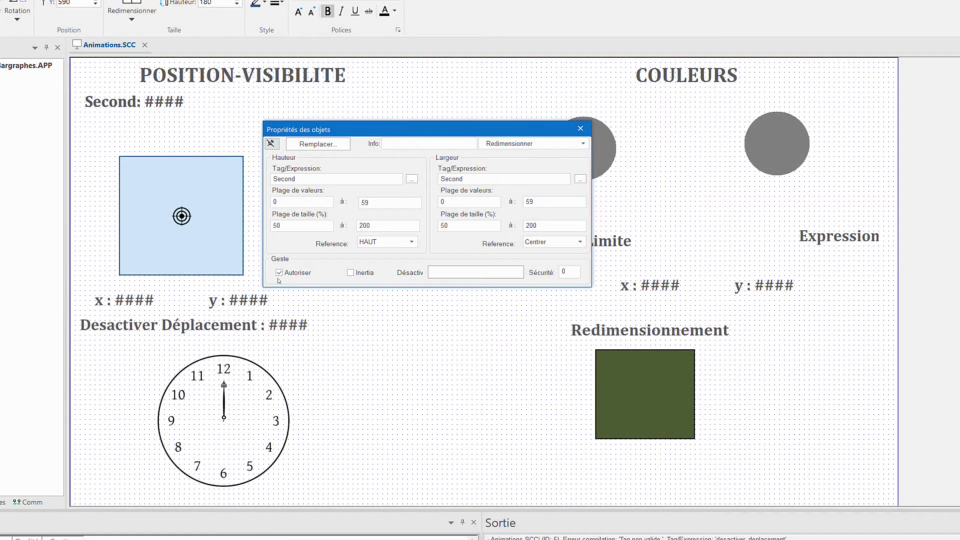
pyautogui.click(279, 273)
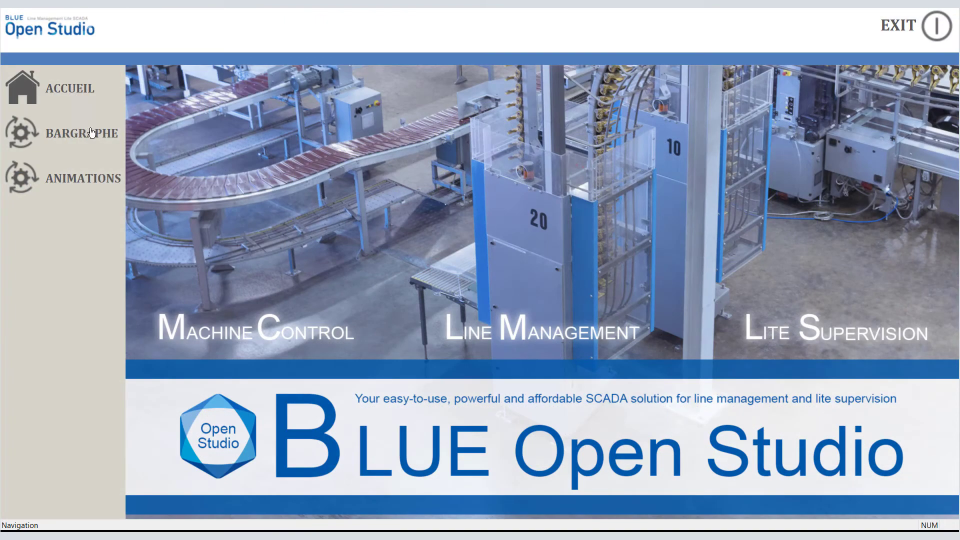
# Open the Animations screen in the running application to check the green rectangle's resizing.
pyautogui.click(86, 182)
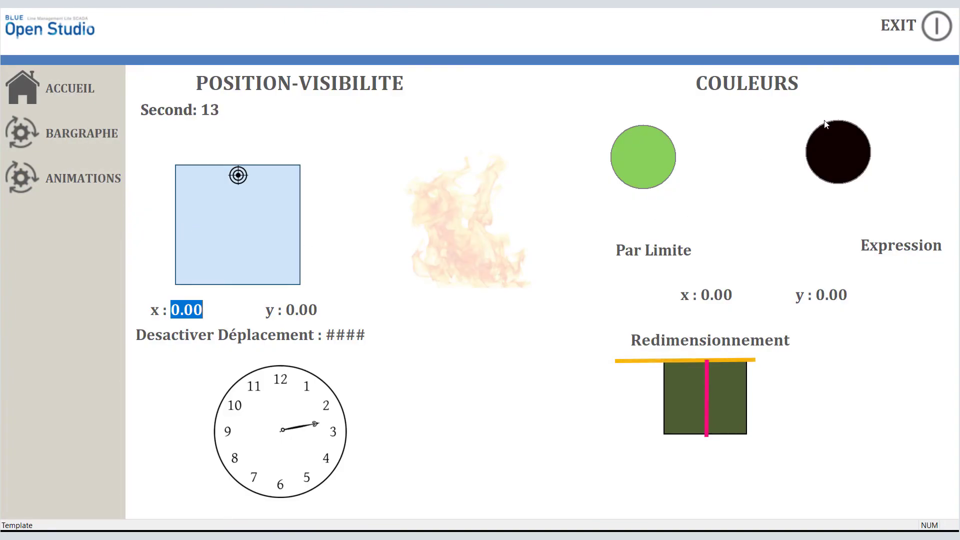